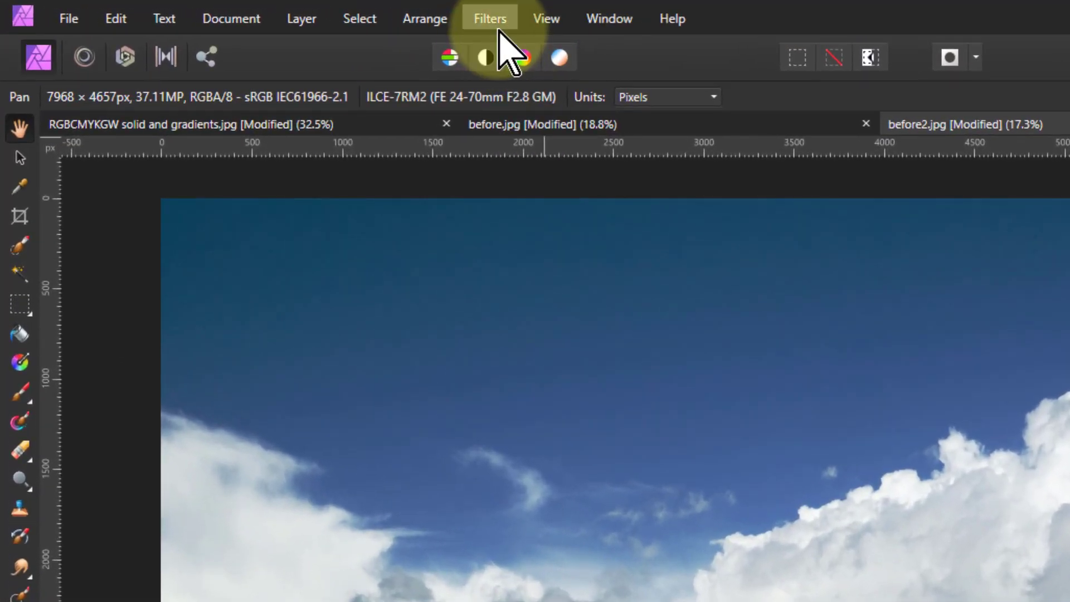
Step: Try the Solarise colour filter on the sky photo, then undo it
{"action": "left_click", "coordinate": [499, 31]}
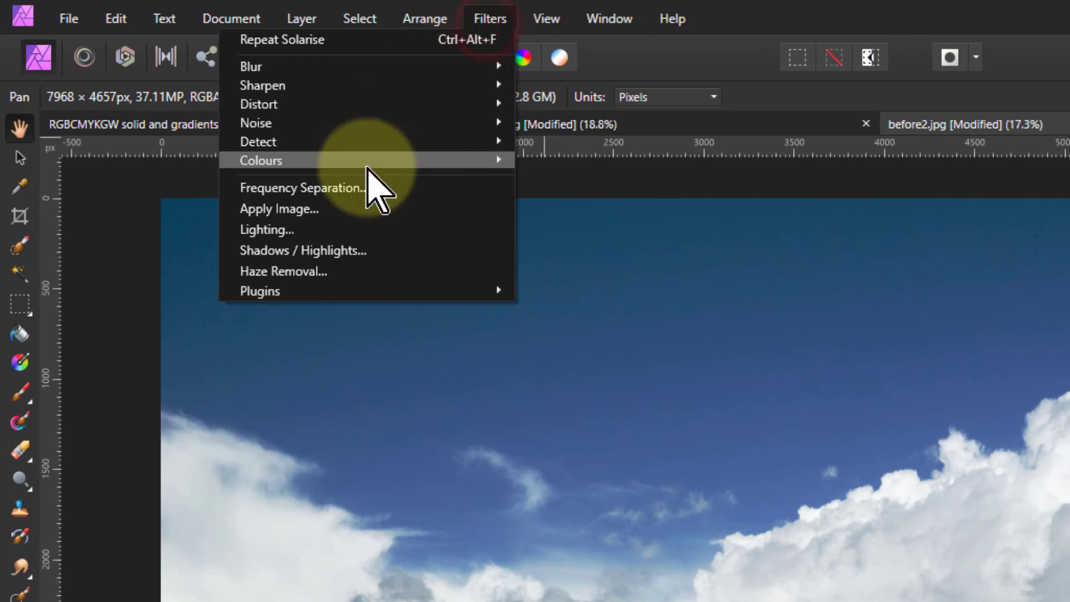
{"action": "mouse_move", "coordinate": [356, 162]}
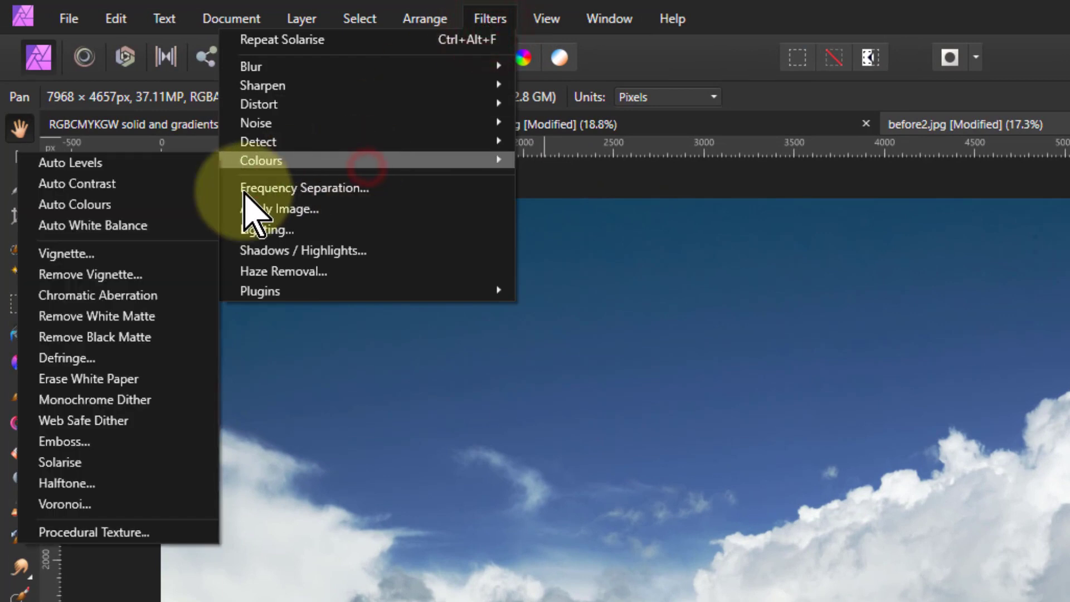
{"action": "left_click", "coordinate": [129, 462]}
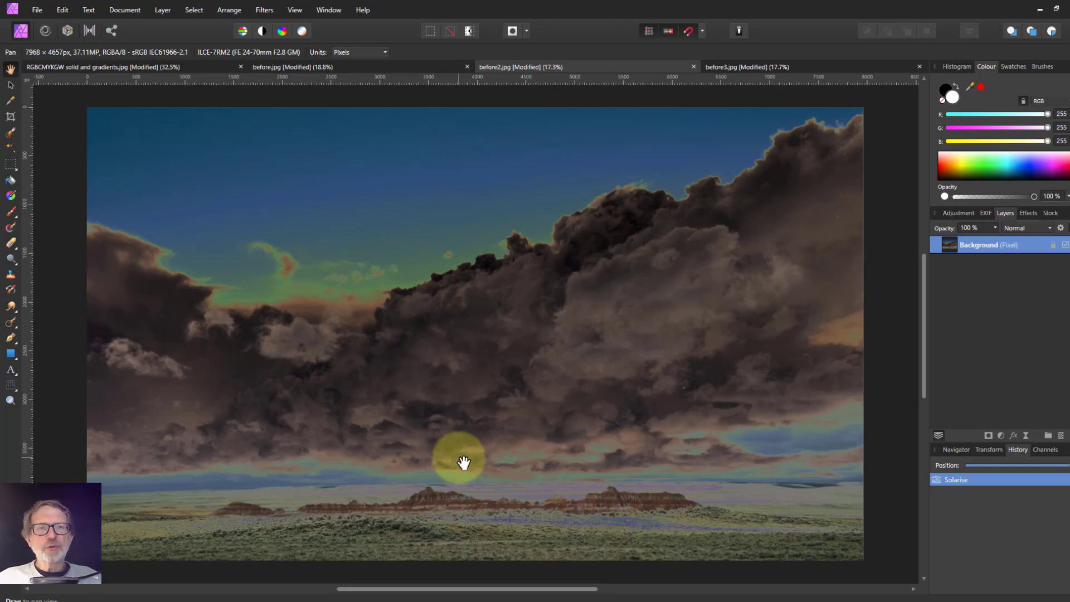
{"action": "key", "text": "ctrl+z"}
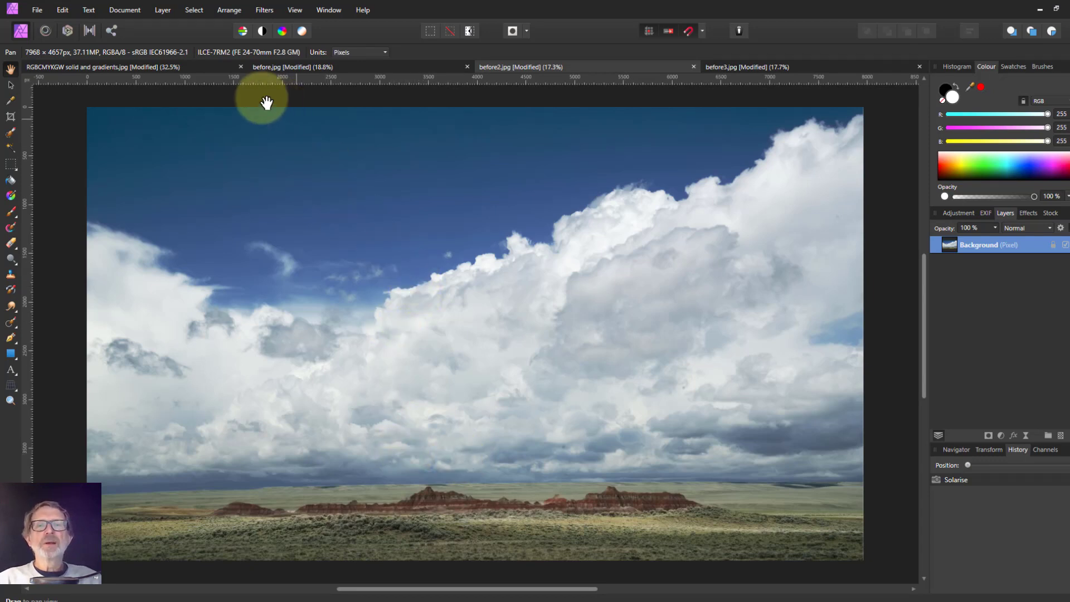
Step: Apply Filters > Colours > Solarise to the RGBCMYKGW solid and gradients colour chart
{"action": "left_click", "coordinate": [193, 67]}
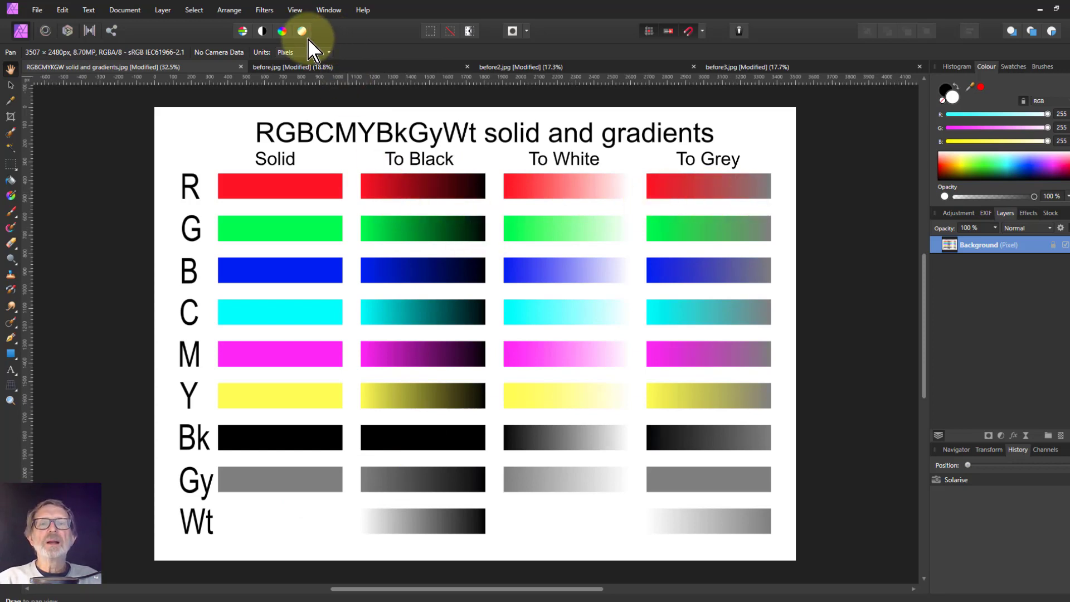
{"action": "left_click", "coordinate": [263, 12]}
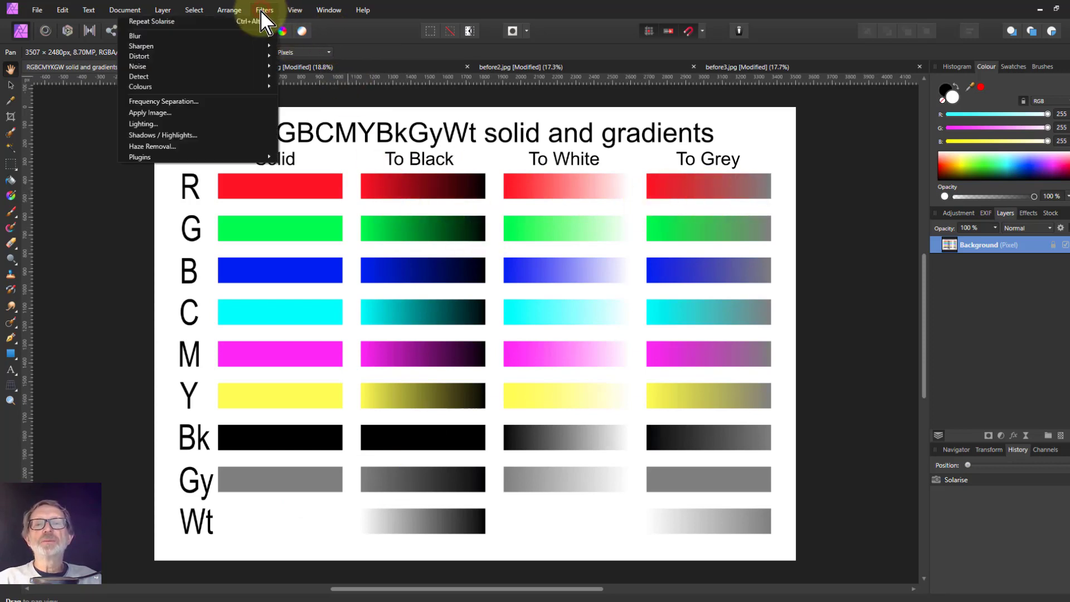
{"action": "mouse_move", "coordinate": [206, 86]}
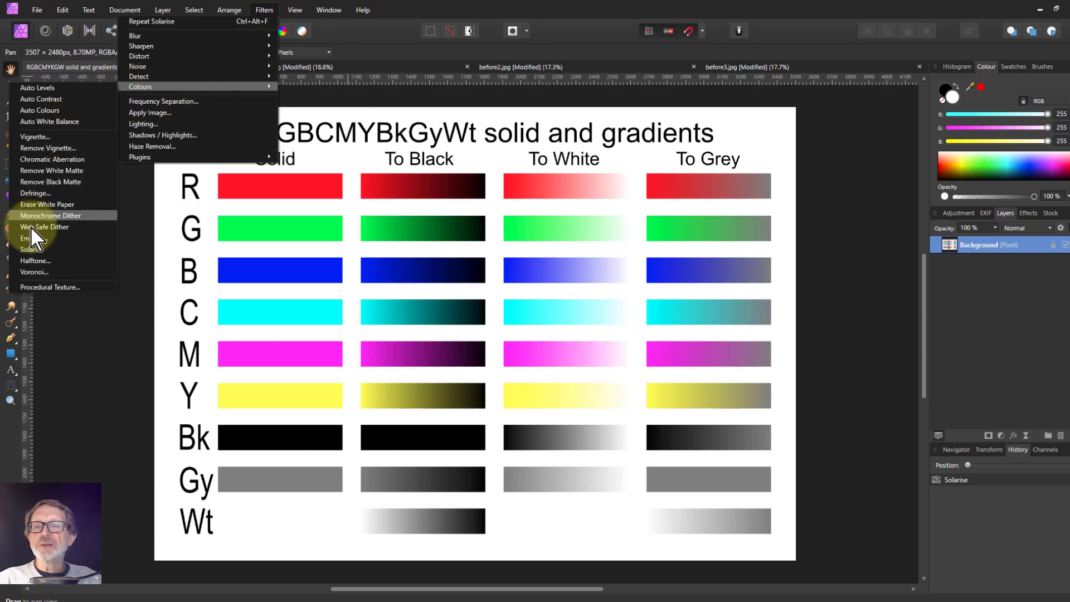
{"action": "left_click", "coordinate": [34, 249]}
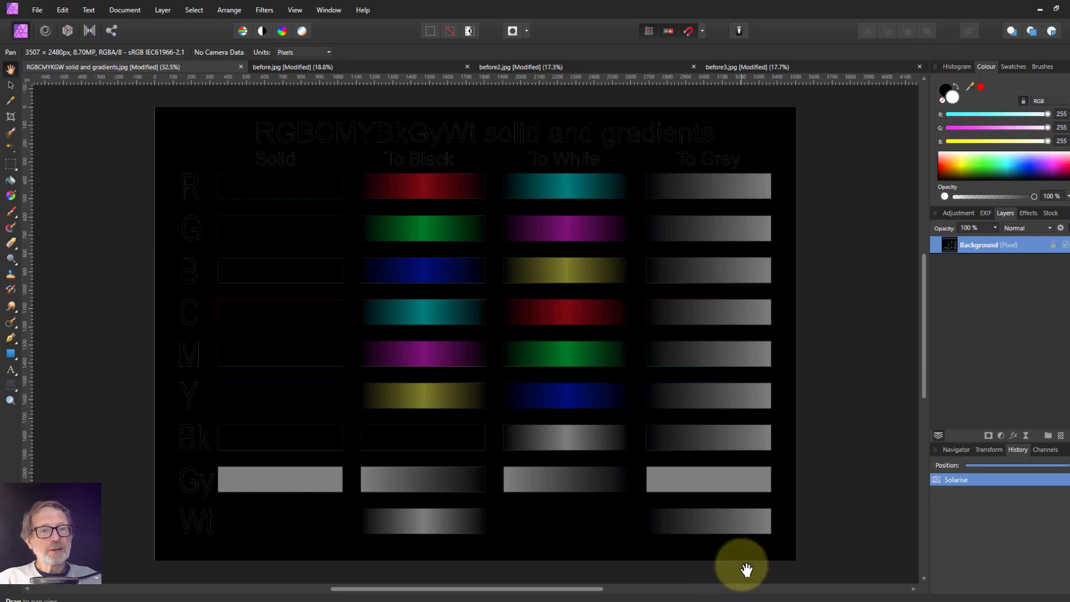
Step: On before.jpg, duplicate the Background layer and solarise the copy
{"action": "left_click", "coordinate": [322, 68]}
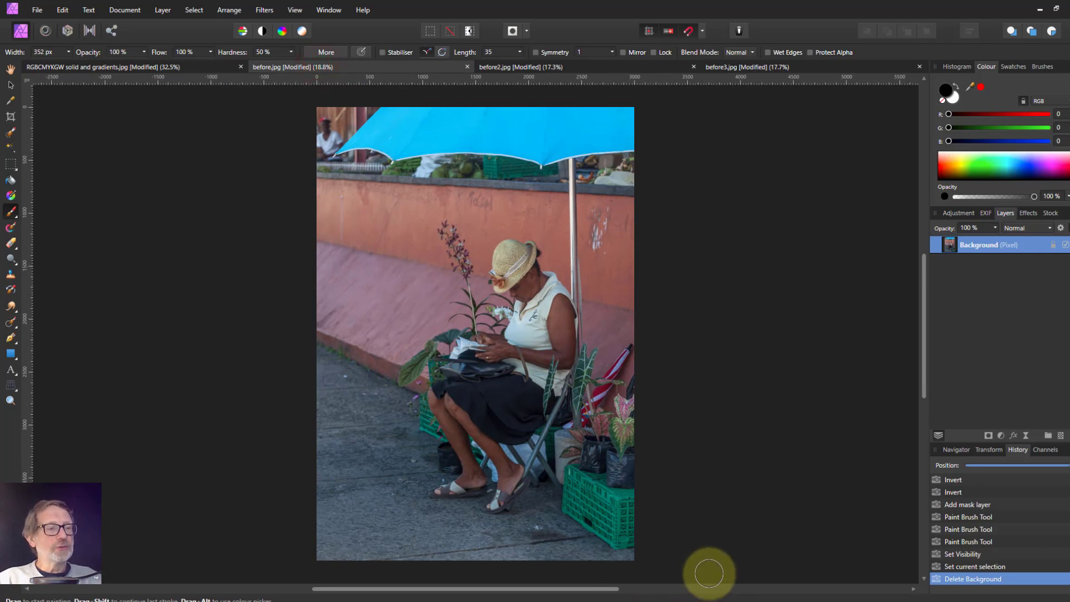
{"action": "key", "text": "ctrl+j"}
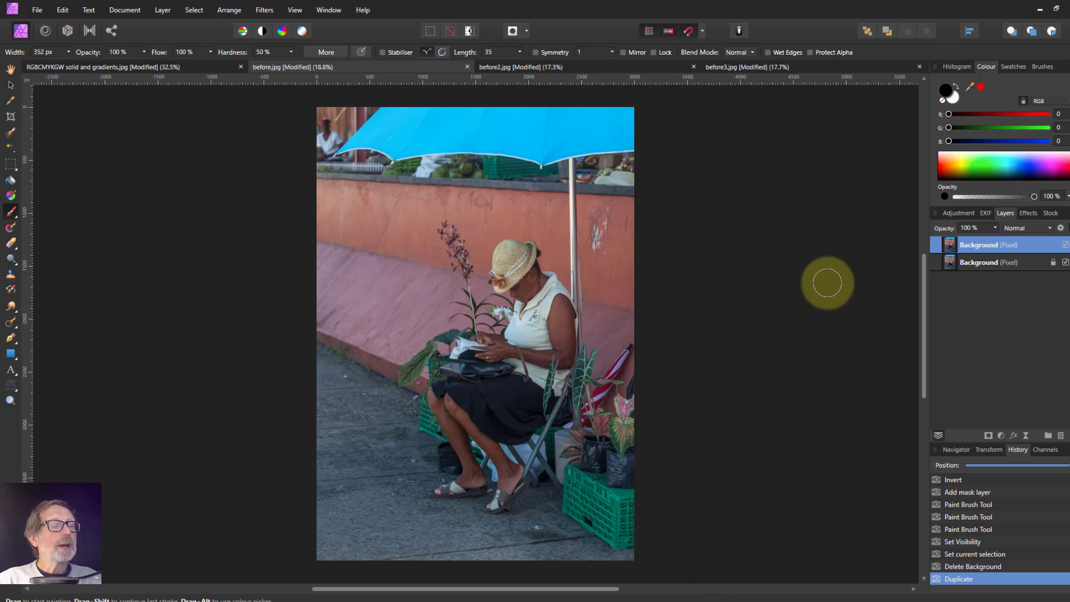
{"action": "left_click", "coordinate": [607, 111]}
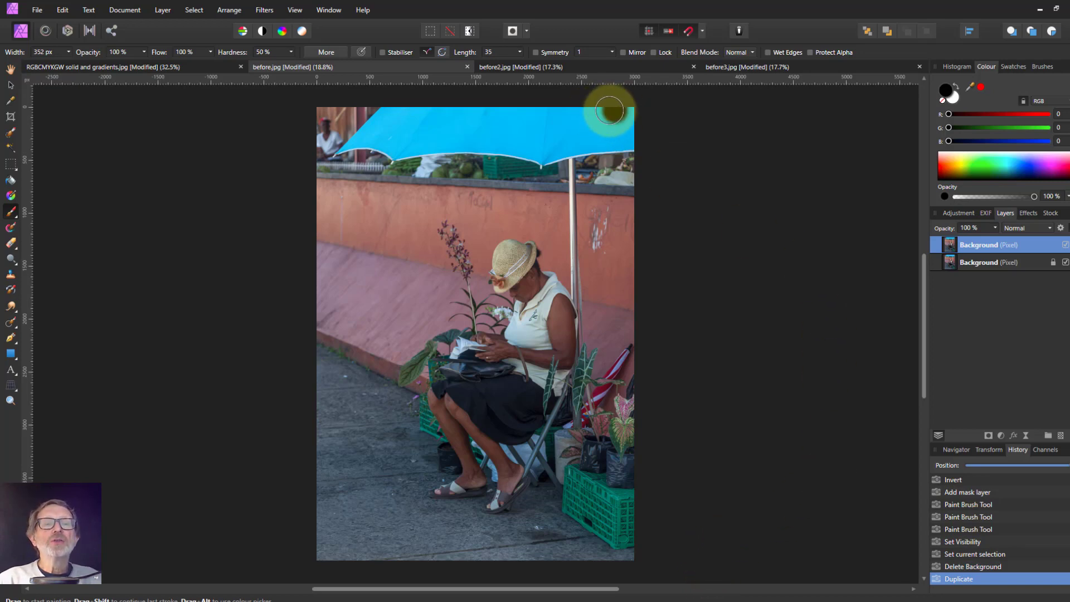
{"action": "left_click", "coordinate": [262, 10]}
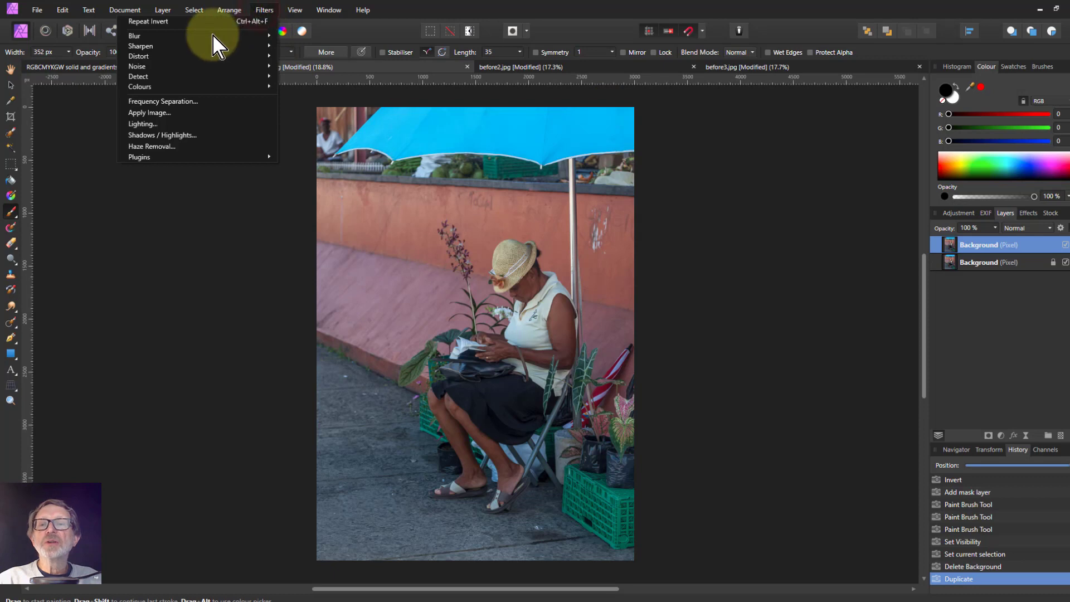
{"action": "mouse_move", "coordinate": [167, 88]}
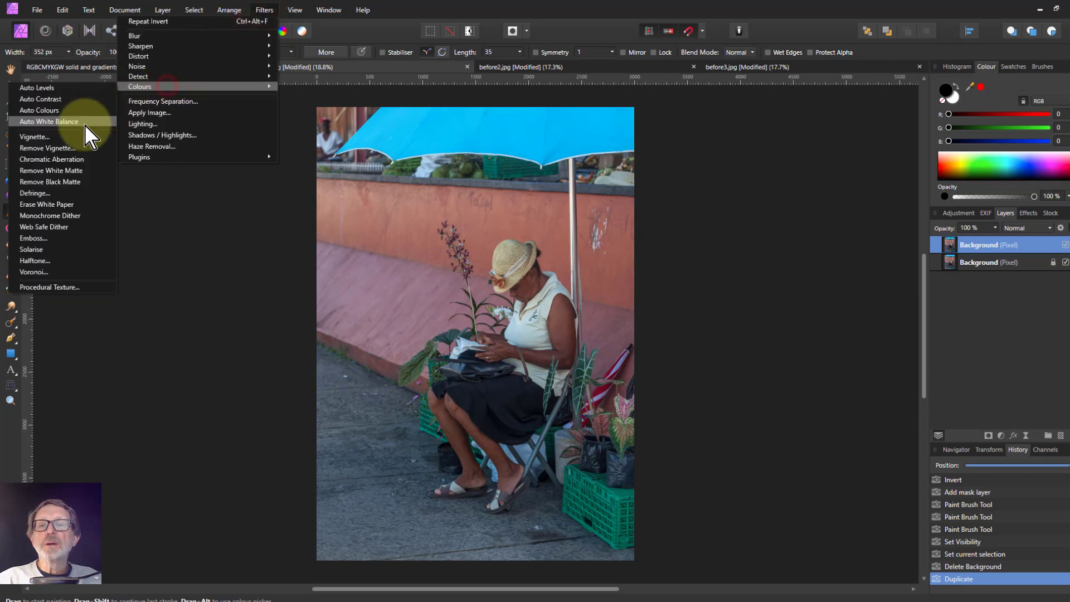
{"action": "left_click", "coordinate": [86, 257]}
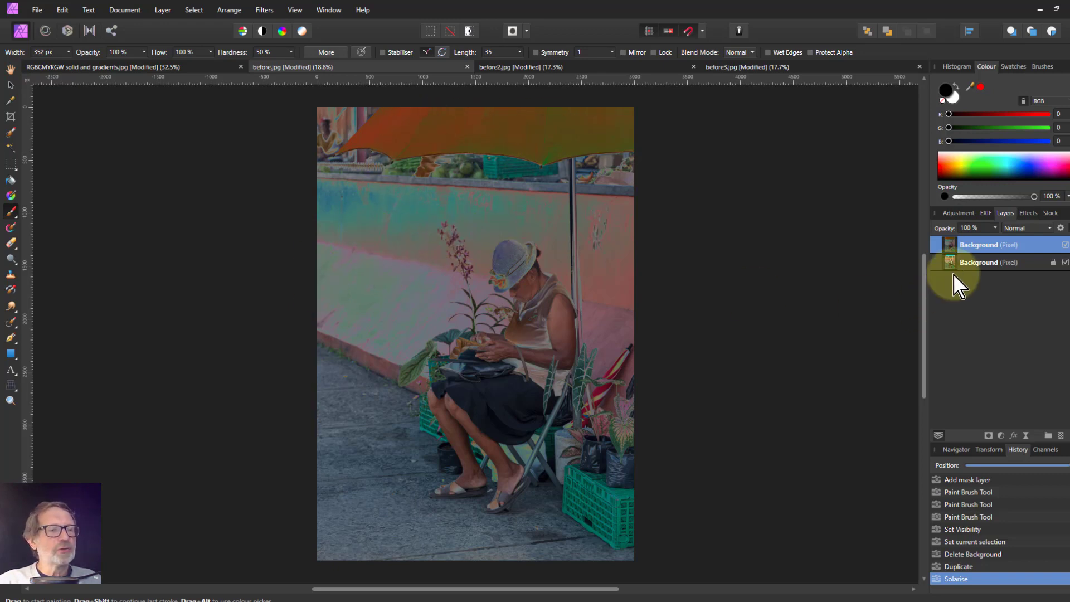
Step: Toggle the solarised layer off and on to compare, then add a mask to it
{"action": "left_click", "coordinate": [1065, 245]}
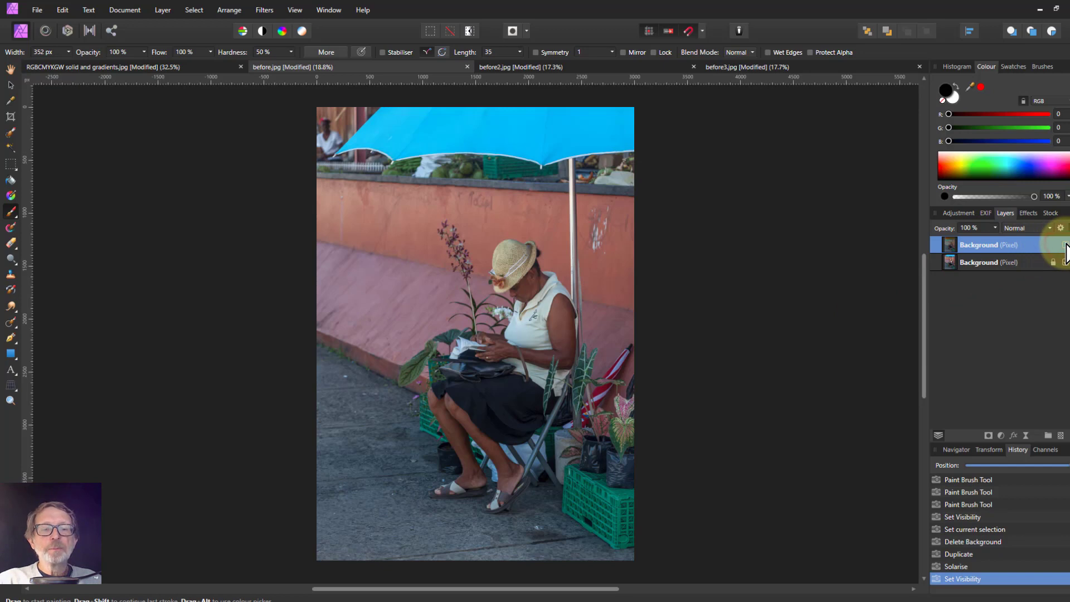
{"action": "left_click", "coordinate": [1065, 245]}
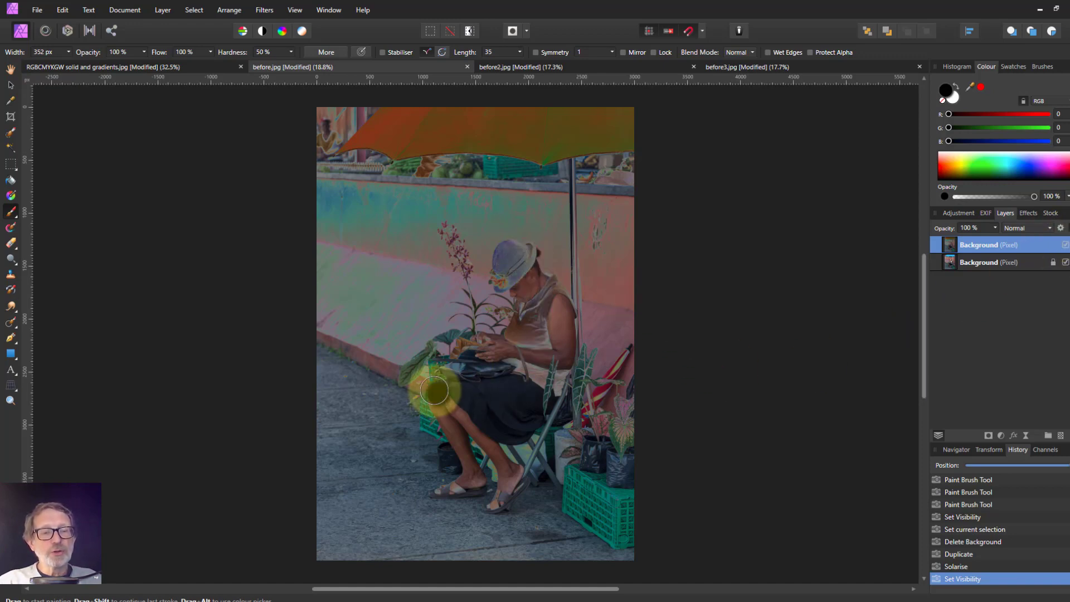
{"action": "left_click", "coordinate": [988, 436]}
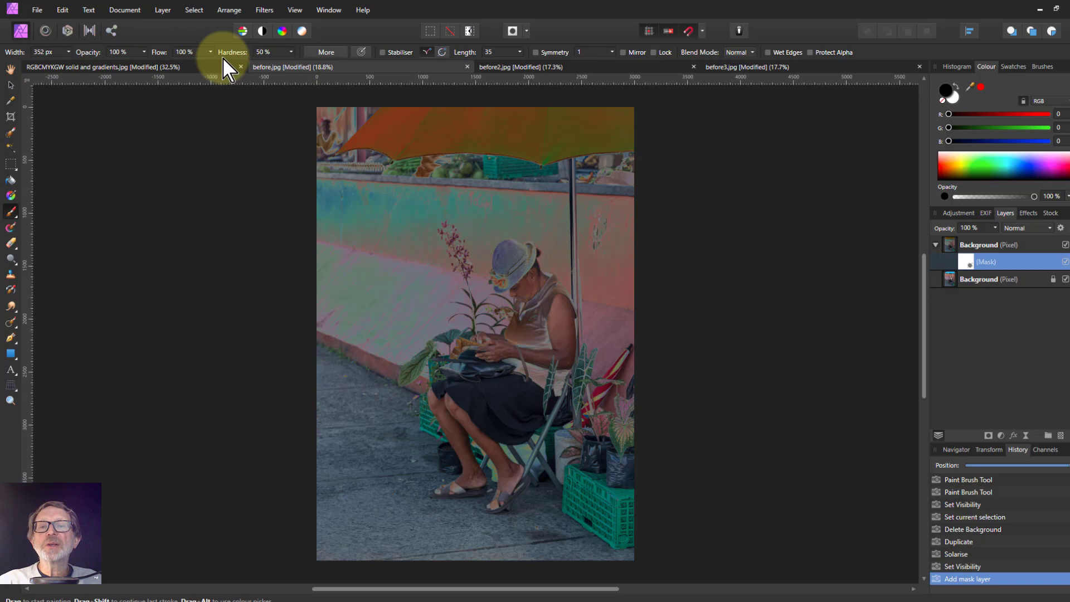
Step: Paint black on the mask over the woman's hat and shirt, fixing overspill above the hat with white
{"action": "mouse_move", "coordinate": [523, 261]}
{"action": "left_mouse_down"}
{"action": "mouse_move", "coordinate": [536, 301]}
{"action": "mouse_move", "coordinate": [534, 283]}
{"action": "mouse_move", "coordinate": [562, 315]}
{"action": "mouse_move", "coordinate": [561, 349]}
{"action": "mouse_move", "coordinate": [543, 314]}
{"action": "mouse_move", "coordinate": [527, 328]}
{"action": "mouse_move", "coordinate": [531, 308]}
{"action": "mouse_move", "coordinate": [515, 346]}
{"action": "mouse_move", "coordinate": [491, 356]}
{"action": "mouse_move", "coordinate": [517, 369]}
{"action": "mouse_move", "coordinate": [556, 366]}
{"action": "mouse_move", "coordinate": [545, 347]}
{"action": "mouse_move", "coordinate": [538, 367]}
{"action": "mouse_move", "coordinate": [547, 378]}
{"action": "mouse_move", "coordinate": [552, 368]}
{"action": "mouse_move", "coordinate": [557, 399]}
{"action": "mouse_move", "coordinate": [507, 421]}
{"action": "mouse_move", "coordinate": [460, 400]}
{"action": "mouse_move", "coordinate": [470, 436]}
{"action": "mouse_move", "coordinate": [511, 484]}
{"action": "mouse_move", "coordinate": [499, 495]}
{"action": "mouse_move", "coordinate": [491, 463]}
{"action": "mouse_move", "coordinate": [443, 415]}
{"action": "left_mouse_up"}
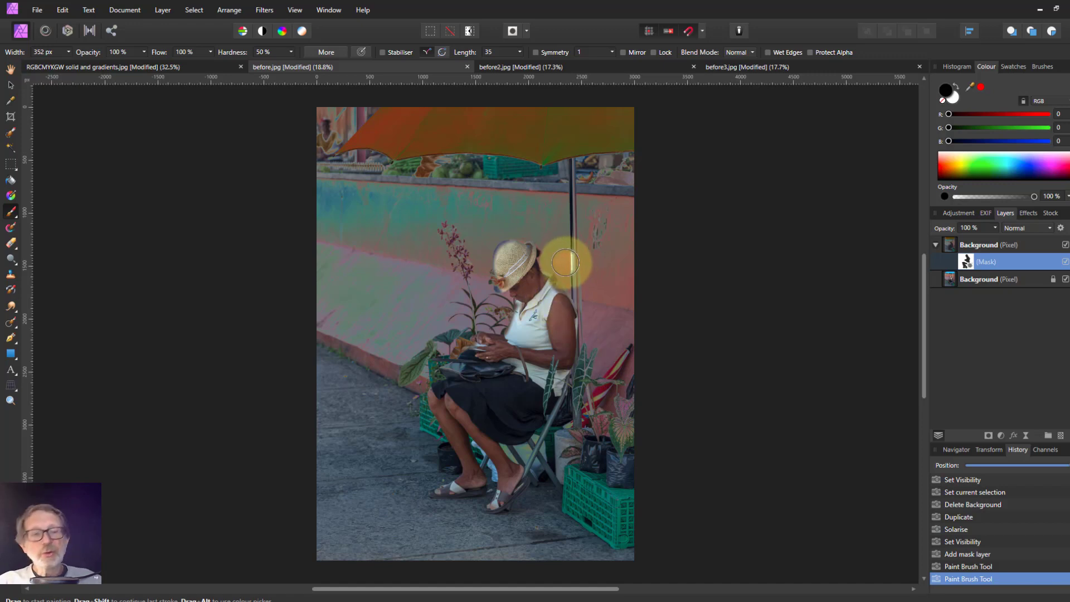
{"action": "mouse_move", "coordinate": [565, 263]}
{"action": "left_mouse_down"}
{"action": "mouse_move", "coordinate": [555, 295]}
{"action": "mouse_move", "coordinate": [556, 263]}
{"action": "mouse_move", "coordinate": [593, 258]}
{"action": "left_mouse_up"}
{"action": "key", "text": "x"}
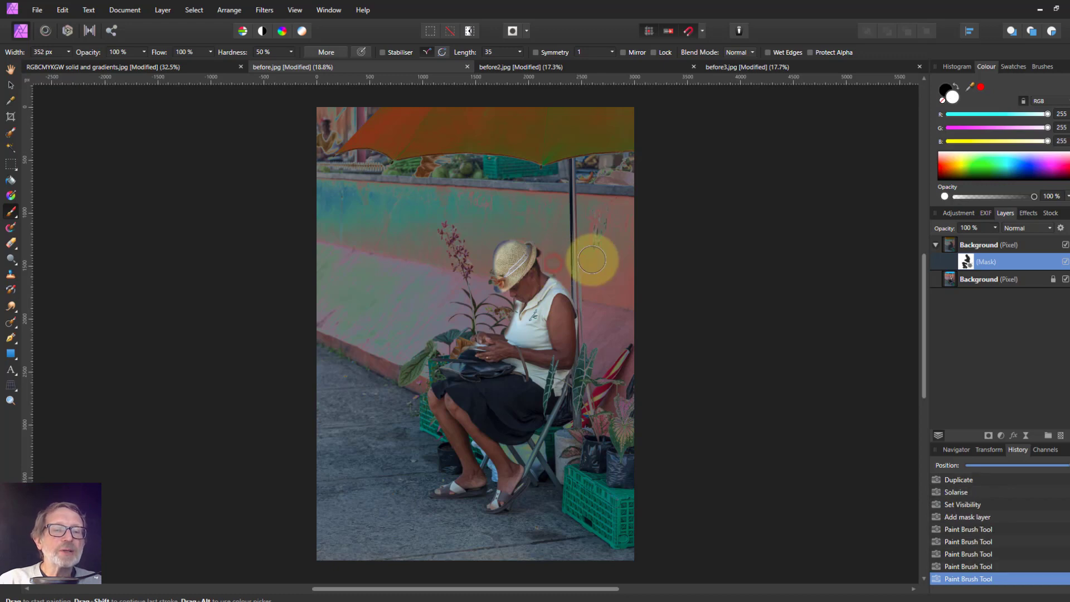
{"action": "left_click", "coordinate": [494, 227]}
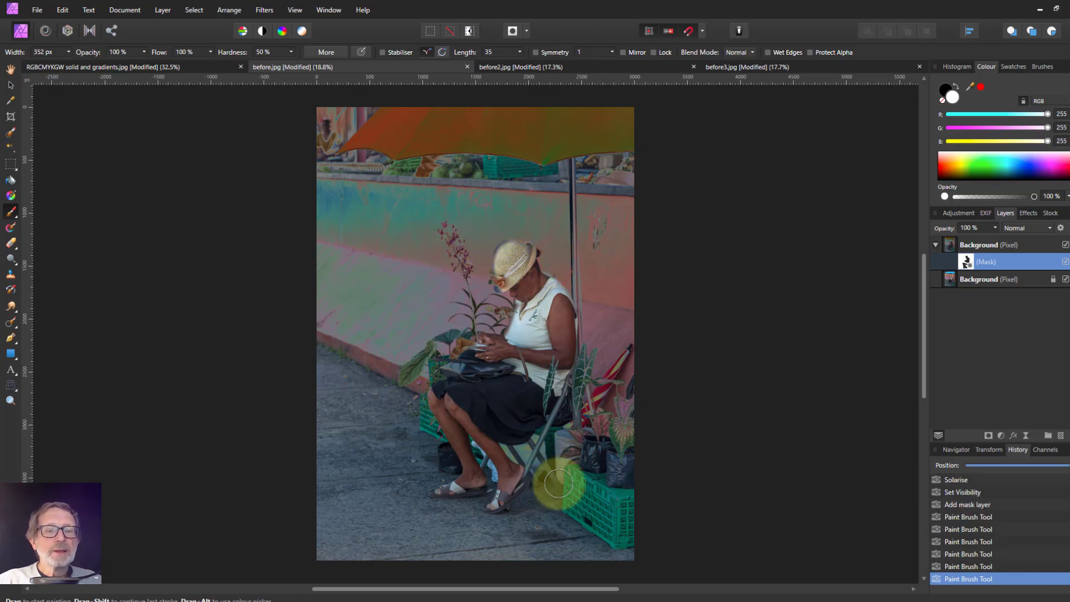
{"action": "key", "text": "x"}
{"action": "left_click", "coordinate": [506, 256]}
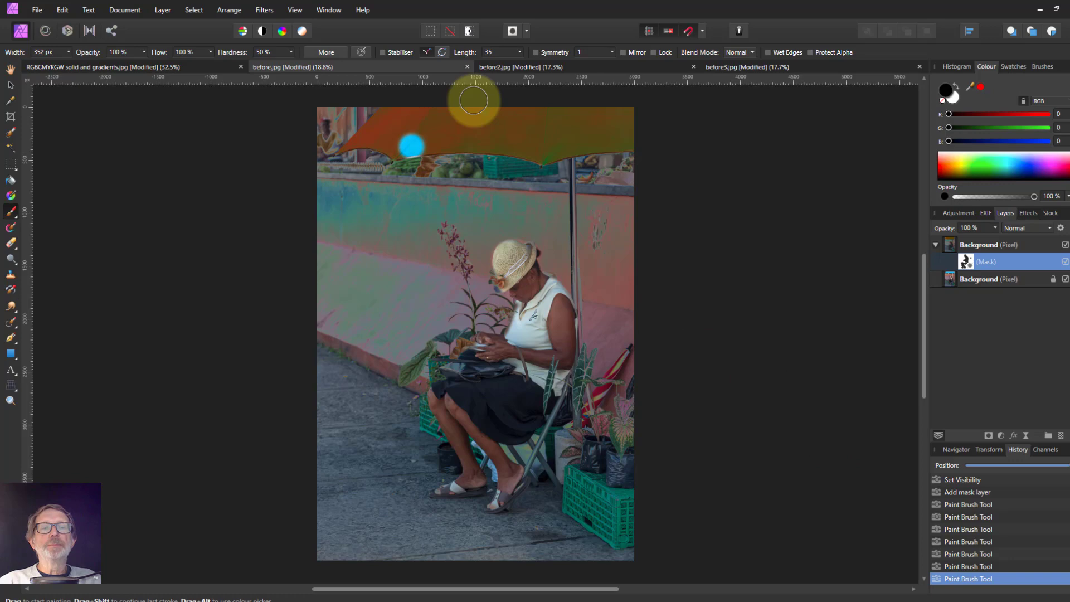
Step: On before2.jpg, duplicate the Background layer and solarise the copy, turning the clouds brown
{"action": "left_click", "coordinate": [546, 70]}
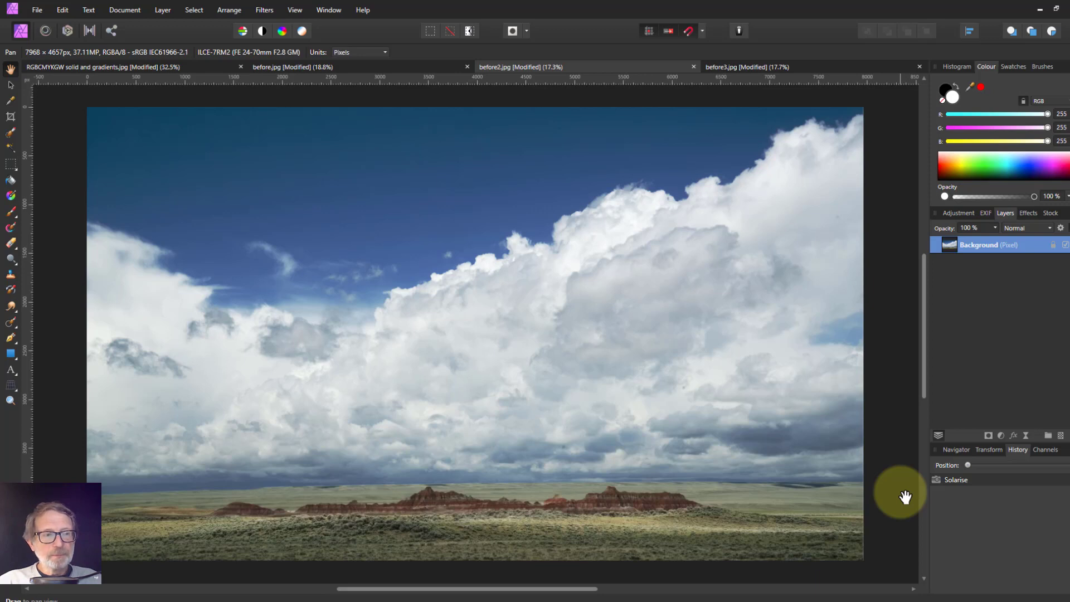
{"action": "key", "text": "ctrl+j"}
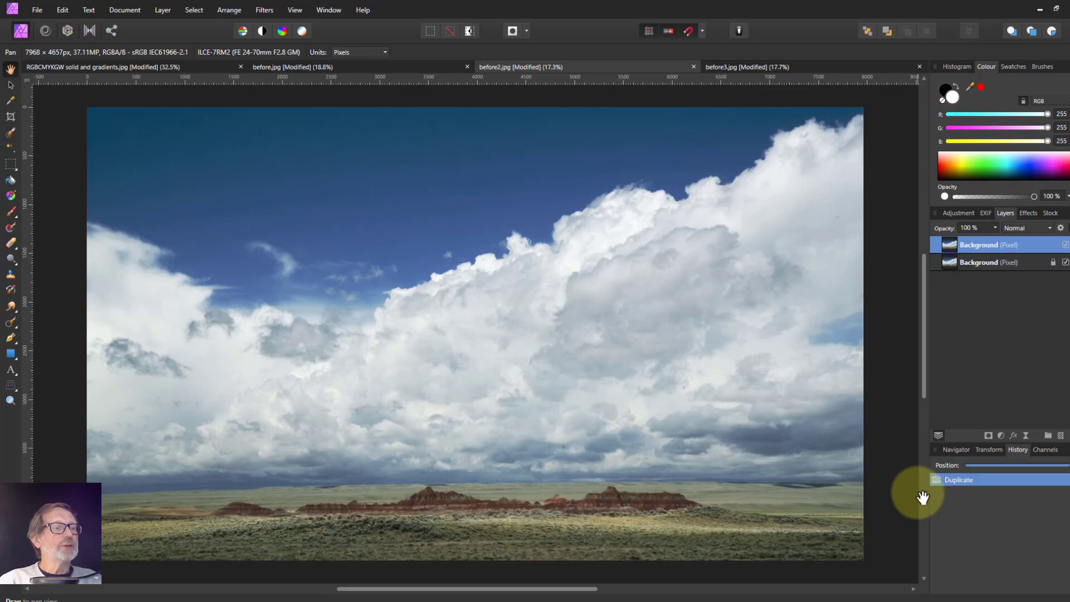
{"action": "left_click", "coordinate": [263, 10]}
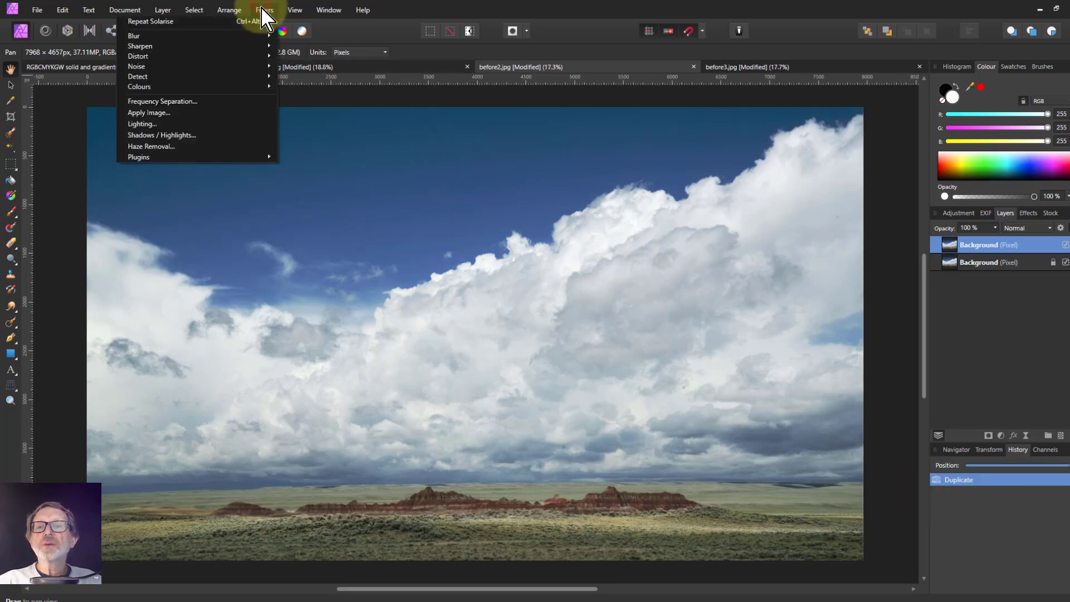
{"action": "mouse_move", "coordinate": [140, 86]}
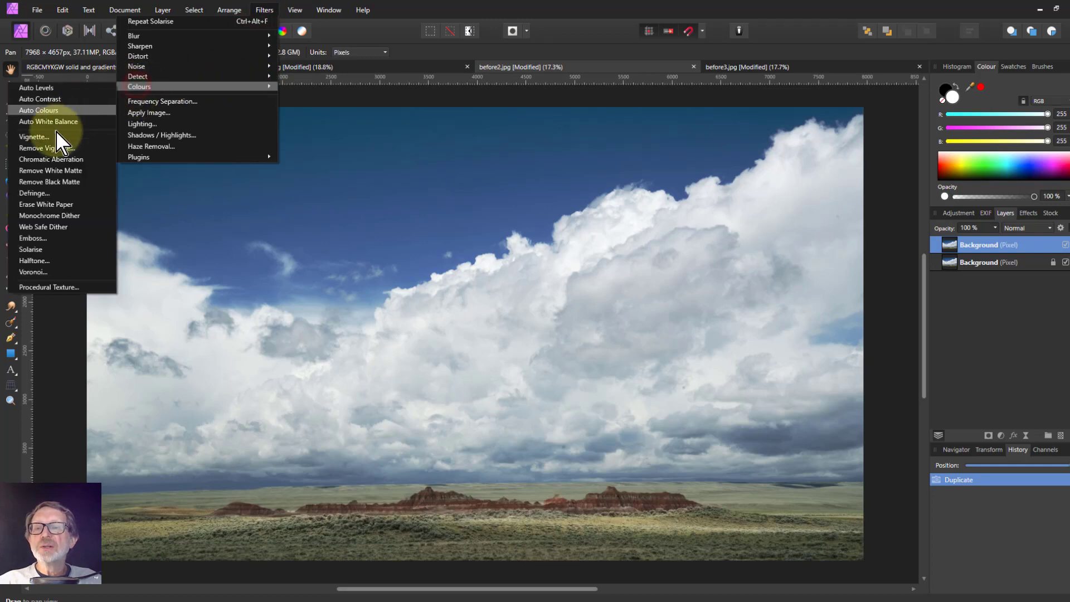
{"action": "left_click", "coordinate": [53, 250]}
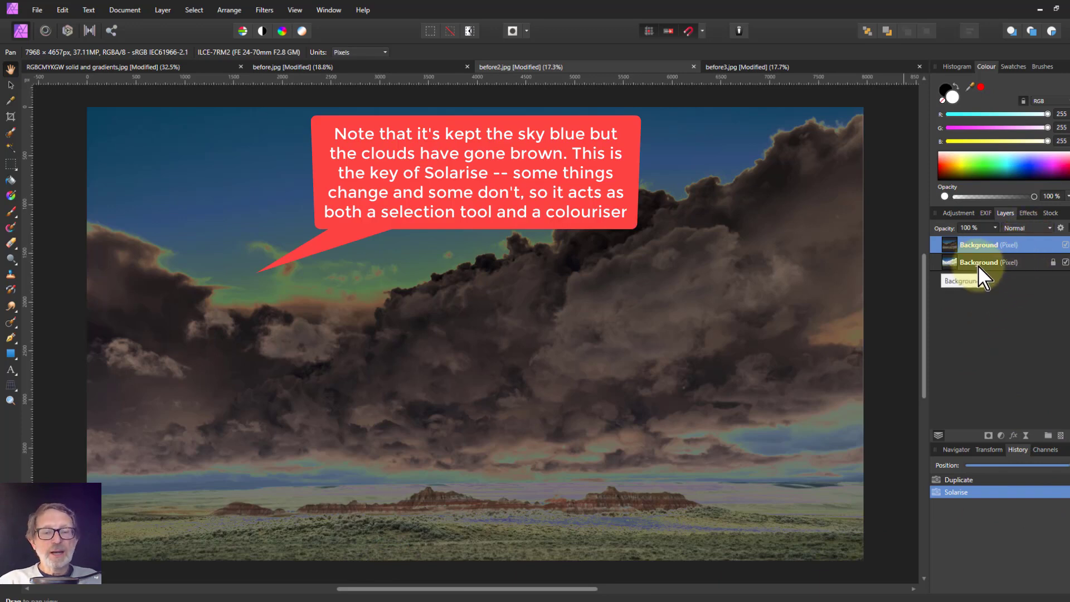
{"action": "left_click", "coordinate": [1021, 228]}
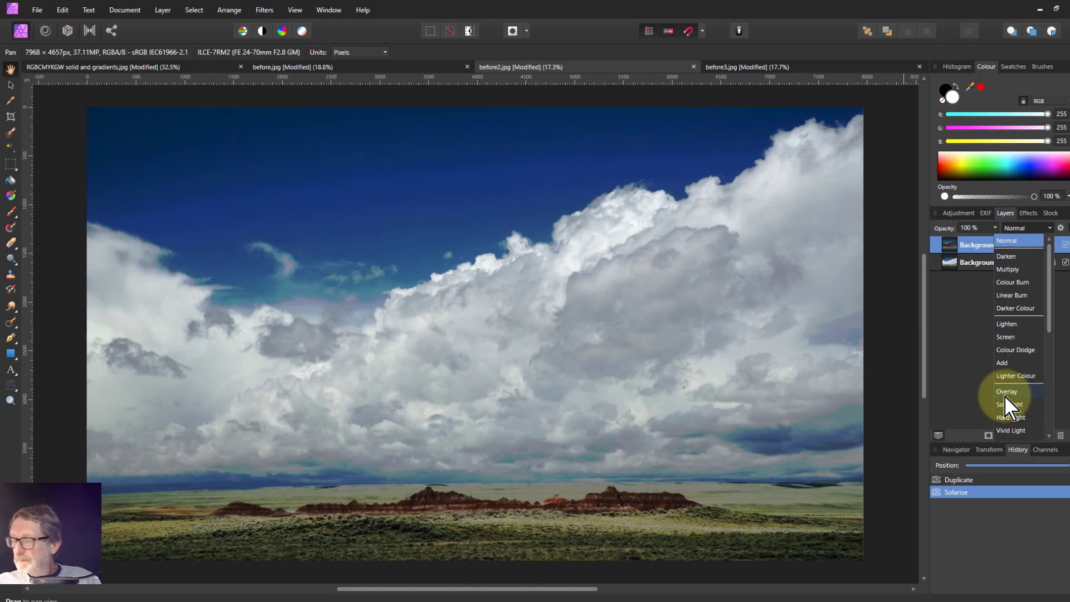
Step: Blend the solarised cloud layer with Exclusion at 72% opacity, toggling it to compare
{"action": "scroll", "coordinate": [1012, 394], "scroll_direction": "down", "scroll_amount": 2}
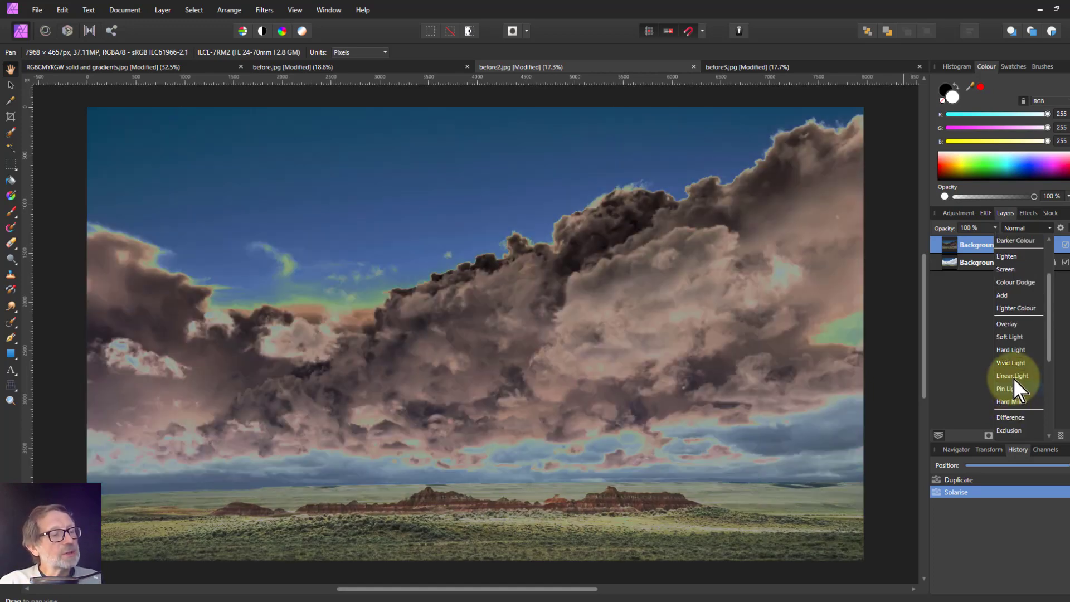
{"action": "scroll", "coordinate": [1011, 396], "scroll_direction": "down", "scroll_amount": 1}
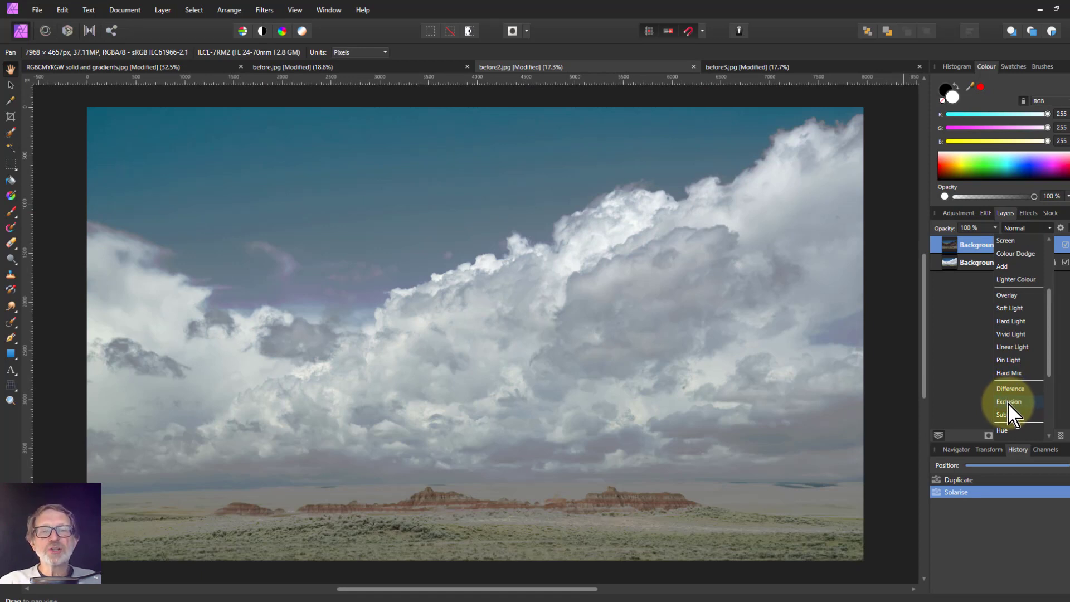
{"action": "left_click", "coordinate": [1008, 402]}
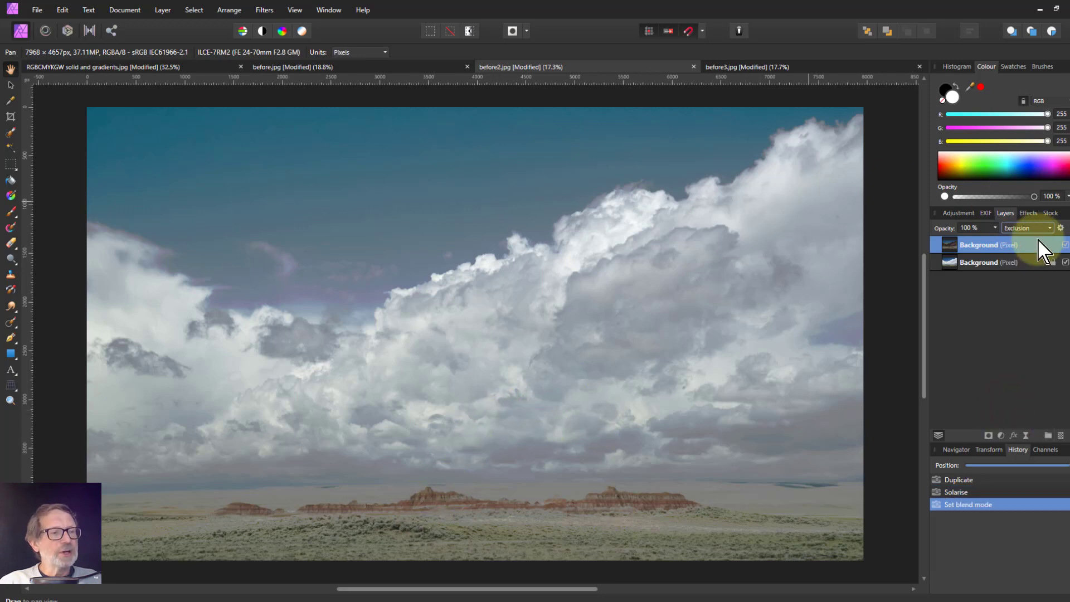
{"action": "left_click", "coordinate": [995, 228]}
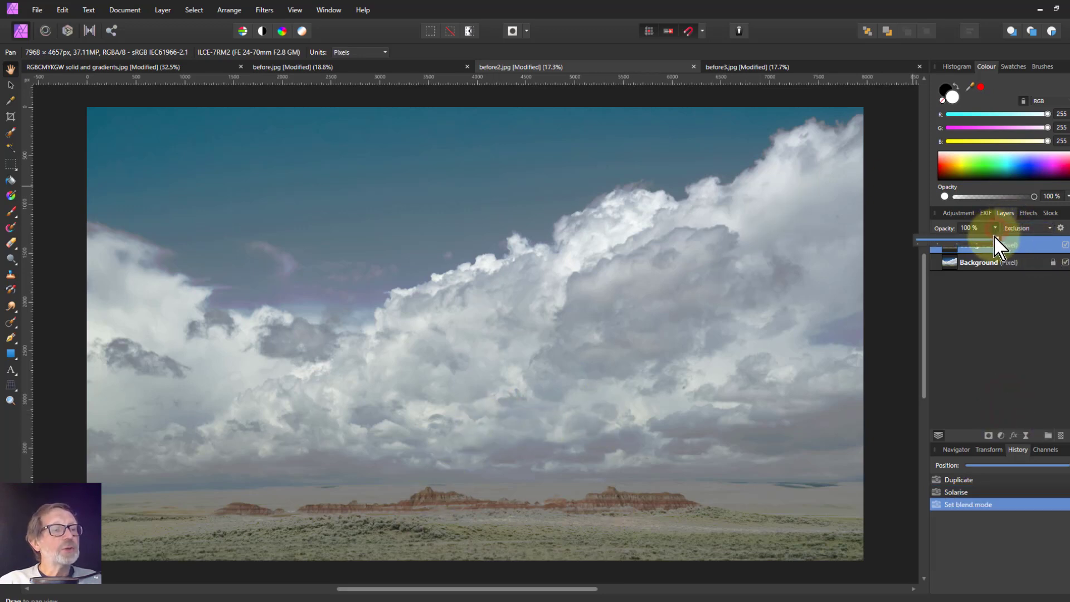
{"action": "left_click_drag", "start_coordinate": [996, 240], "coordinate": [975, 247]}
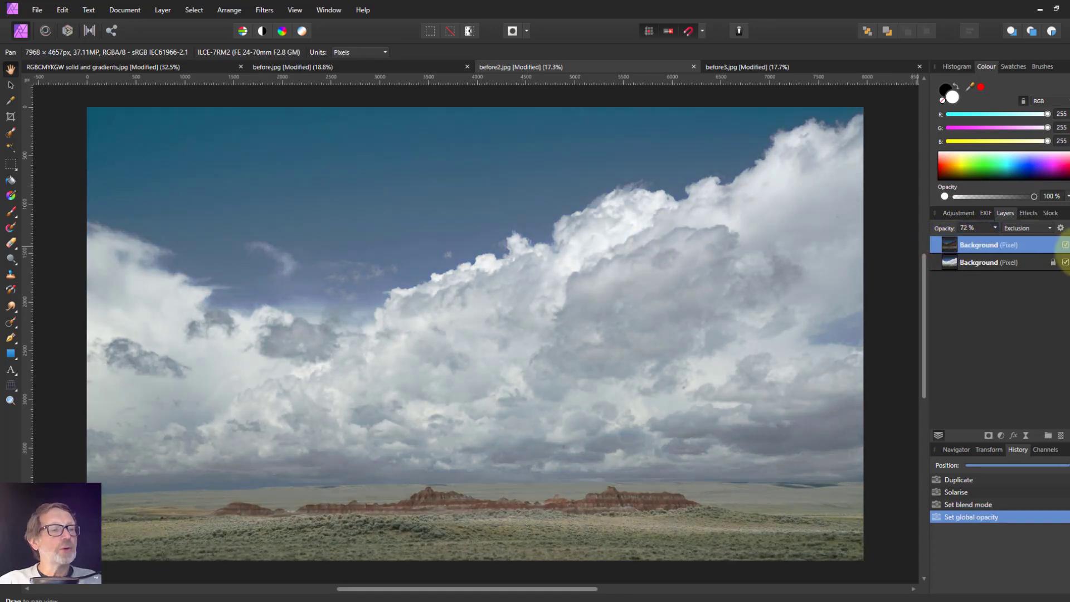
{"action": "left_click", "coordinate": [1065, 245]}
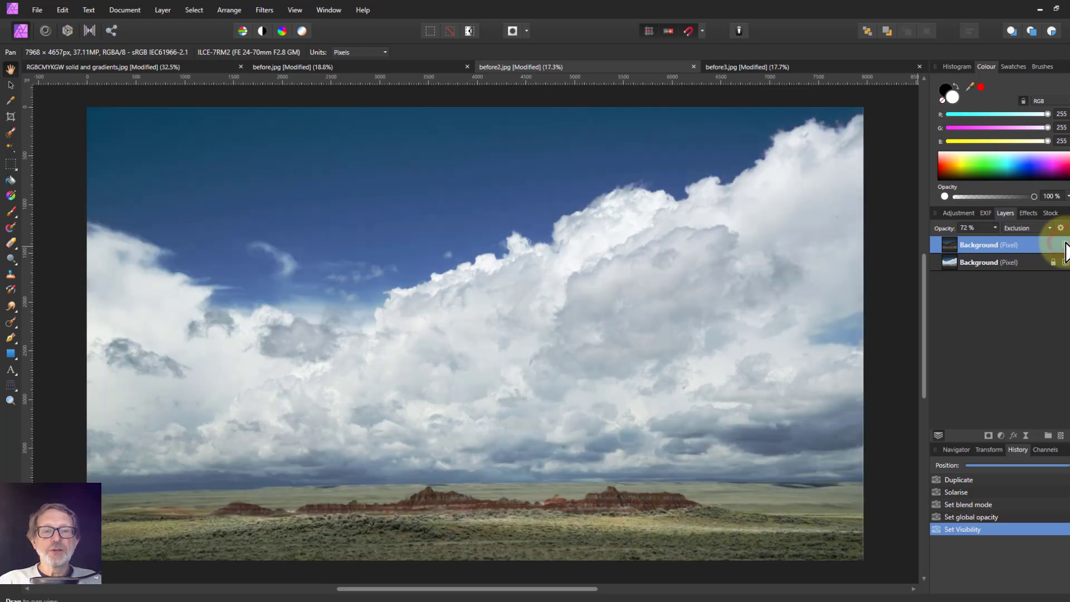
{"action": "left_click", "coordinate": [1065, 245]}
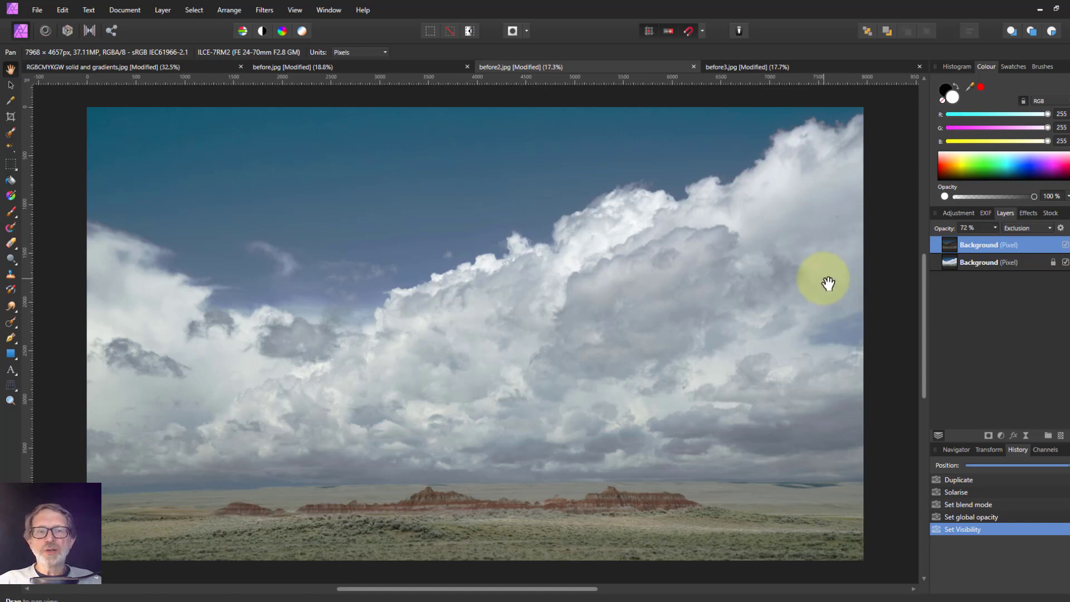
Step: On before3.jpg, duplicate the Background layer, solarise the copy and set its blend mode to Add
{"action": "left_click", "coordinate": [794, 71]}
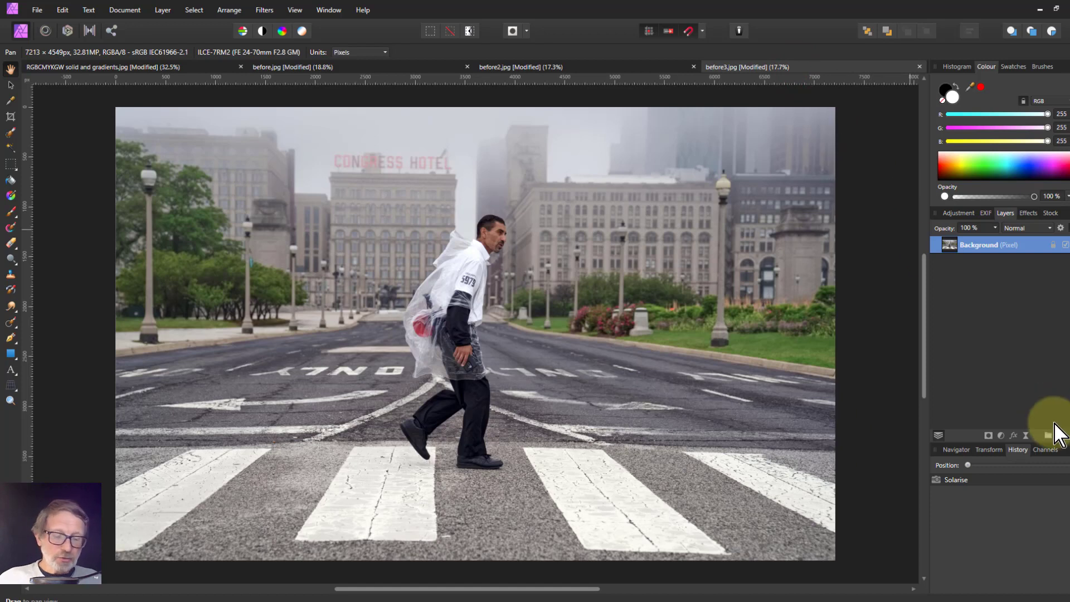
{"action": "key", "text": "ctrl+j"}
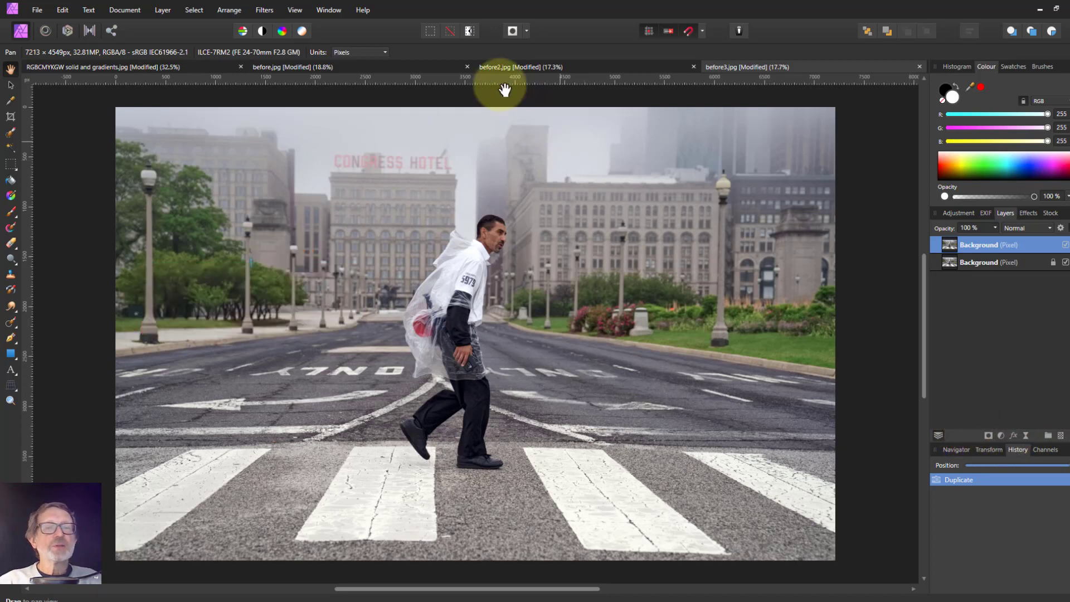
{"action": "left_click", "coordinate": [264, 10]}
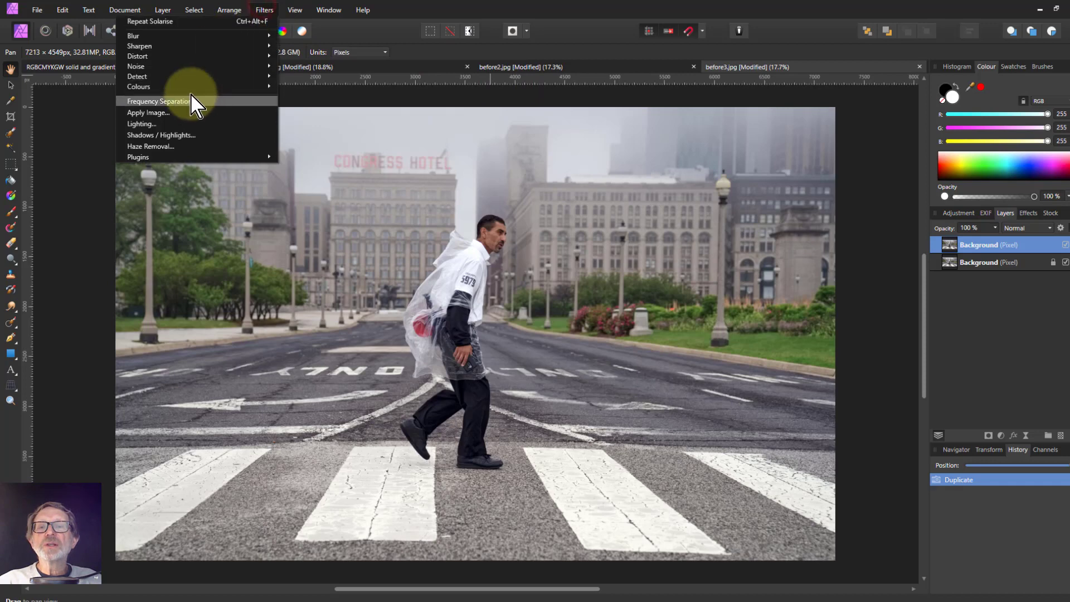
{"action": "mouse_move", "coordinate": [178, 86]}
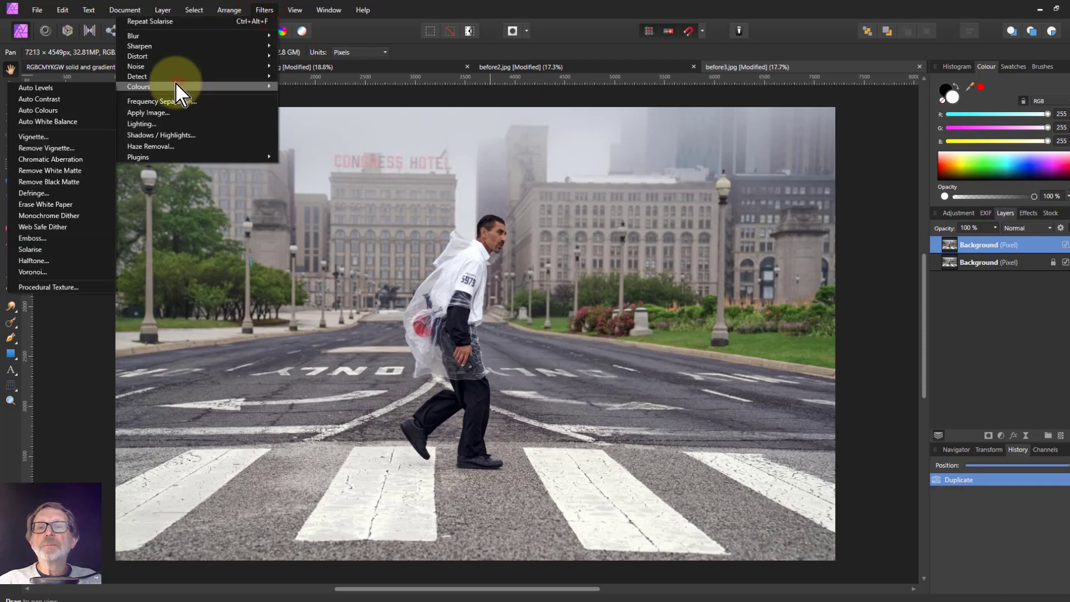
{"action": "left_click", "coordinate": [30, 249]}
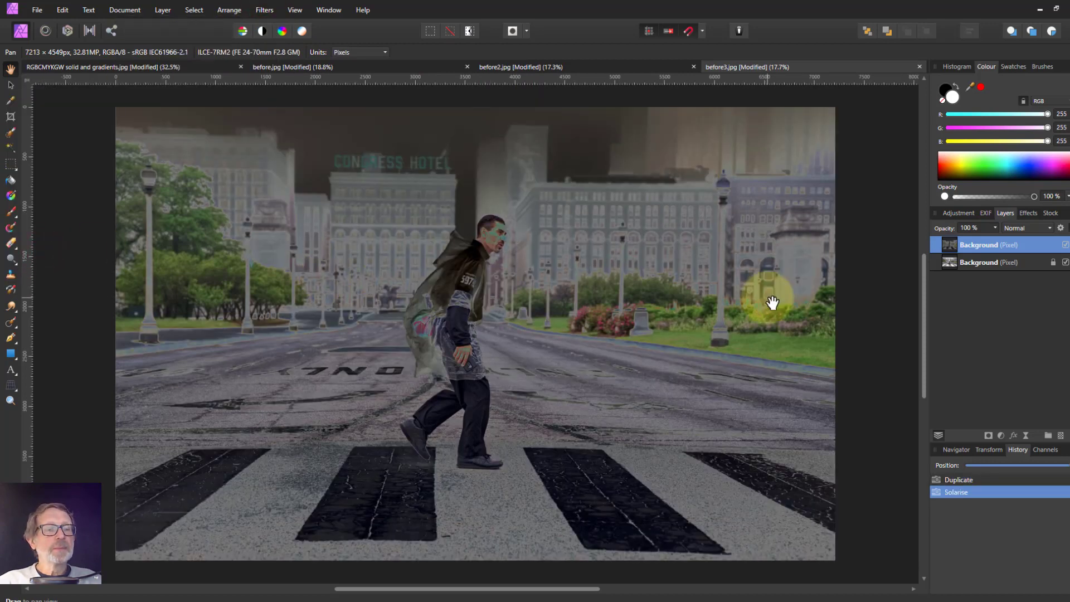
{"action": "left_click", "coordinate": [1027, 229]}
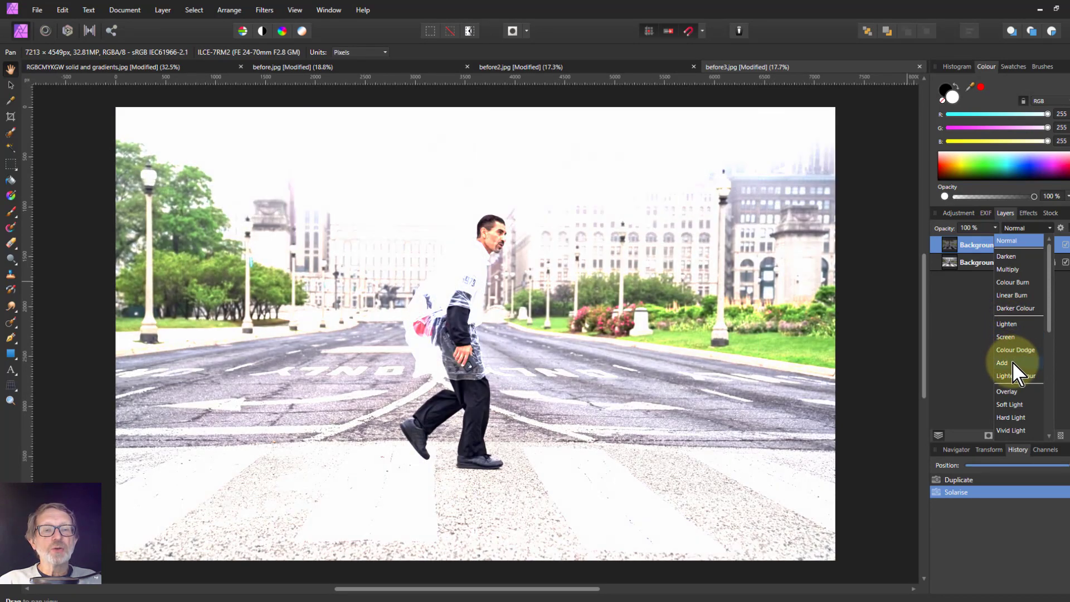
{"action": "left_click", "coordinate": [1012, 363]}
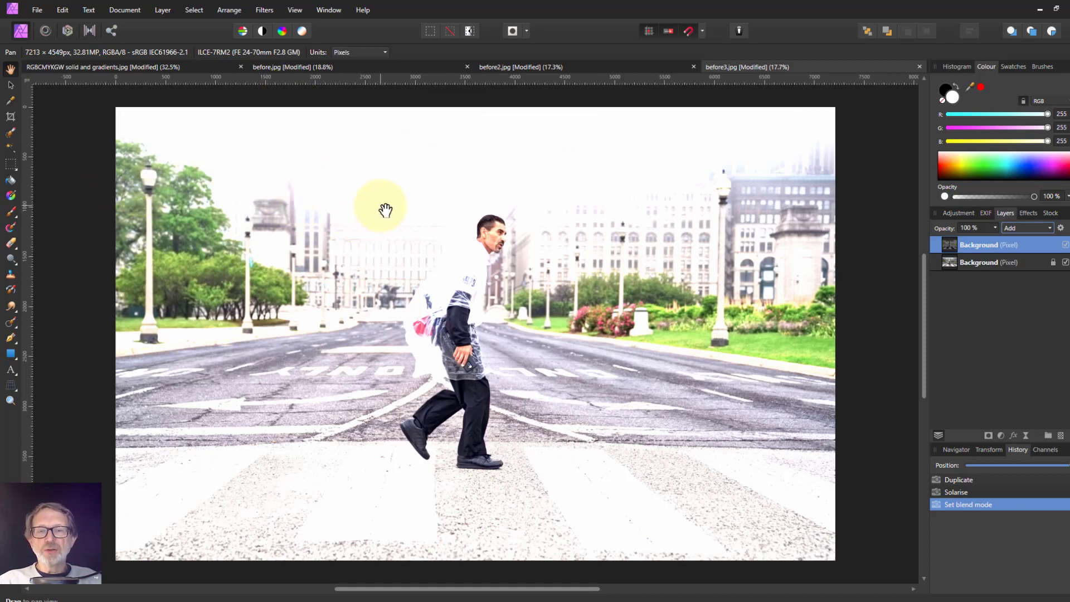
{"action": "left_click", "coordinate": [203, 68]}
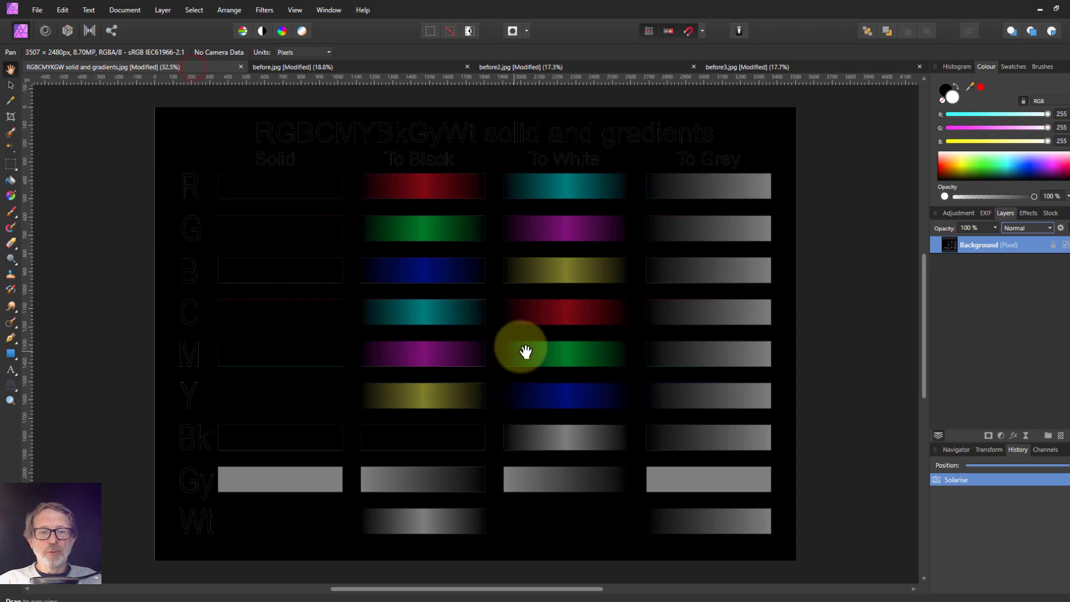
{"action": "left_click", "coordinate": [411, 69]}
{"action": "key", "text": "b"}
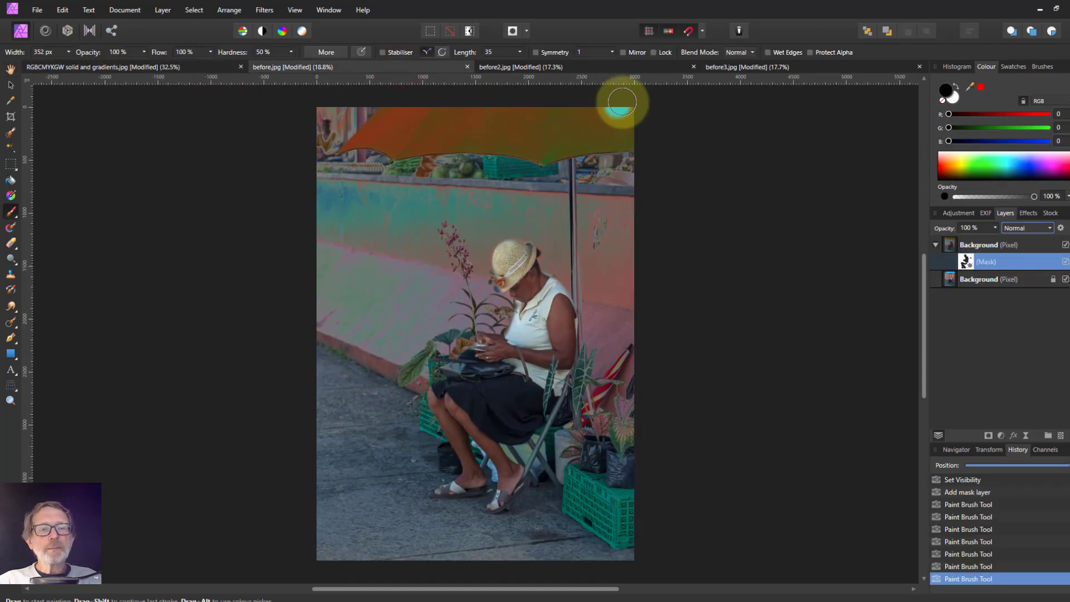
{"action": "left_click", "coordinate": [619, 70]}
{"action": "key", "text": "h"}
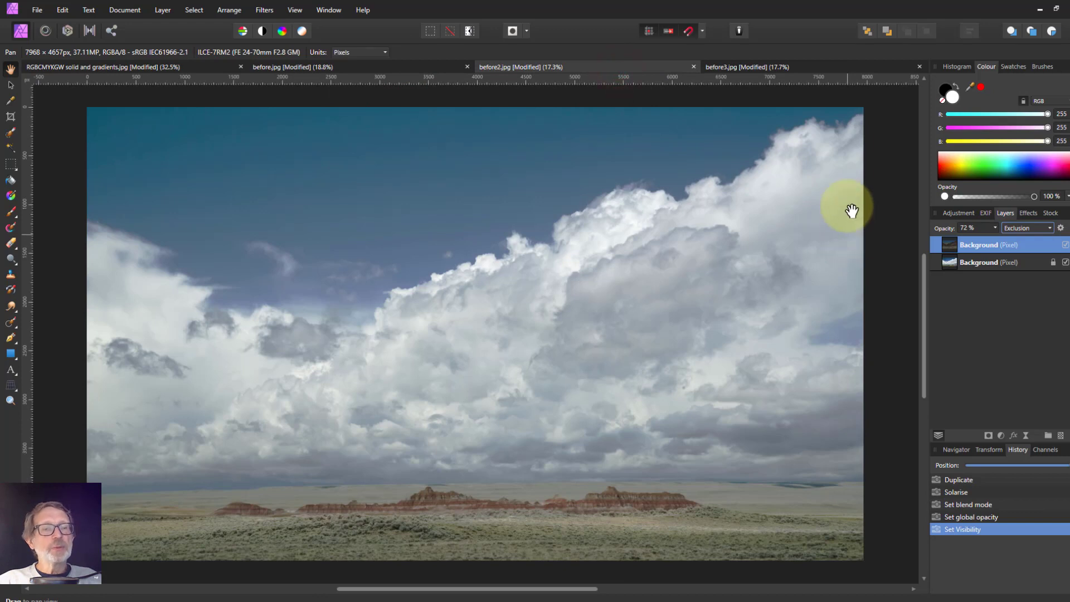
{"action": "left_click", "coordinate": [773, 67]}
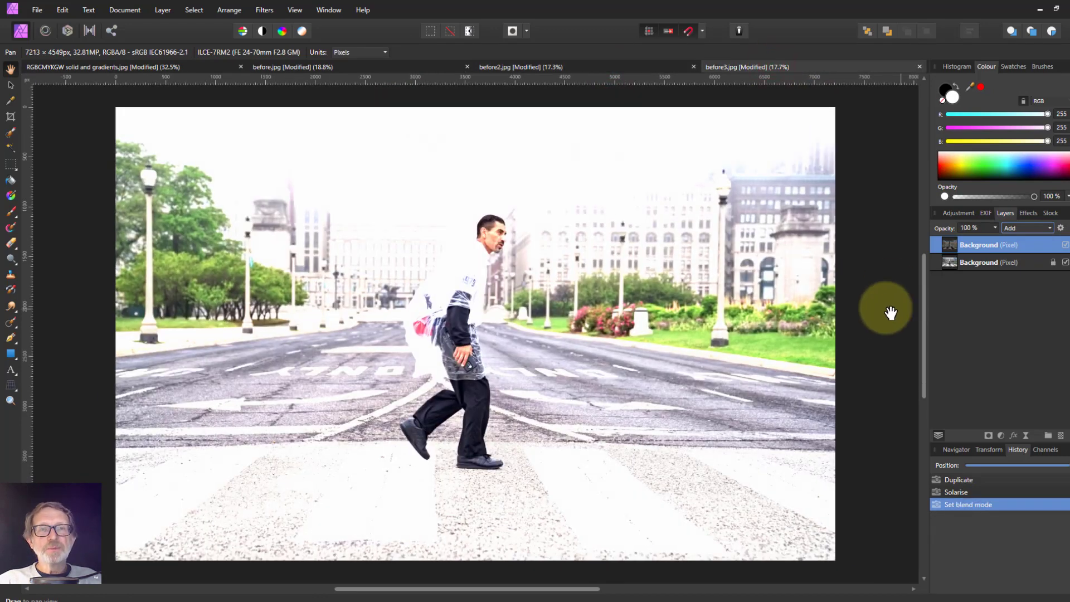